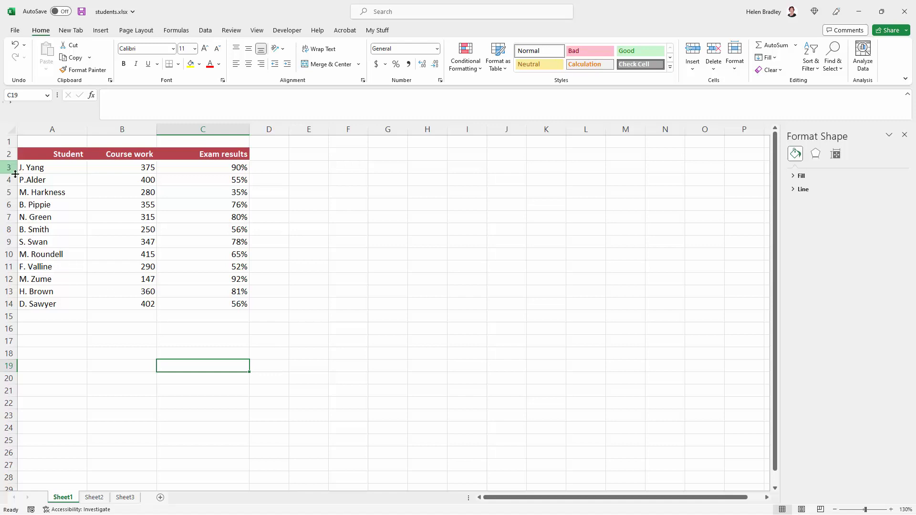
- Insert a clustered column chart of A2:C14 and place it beside the data
drag(27, 154, 193, 305)
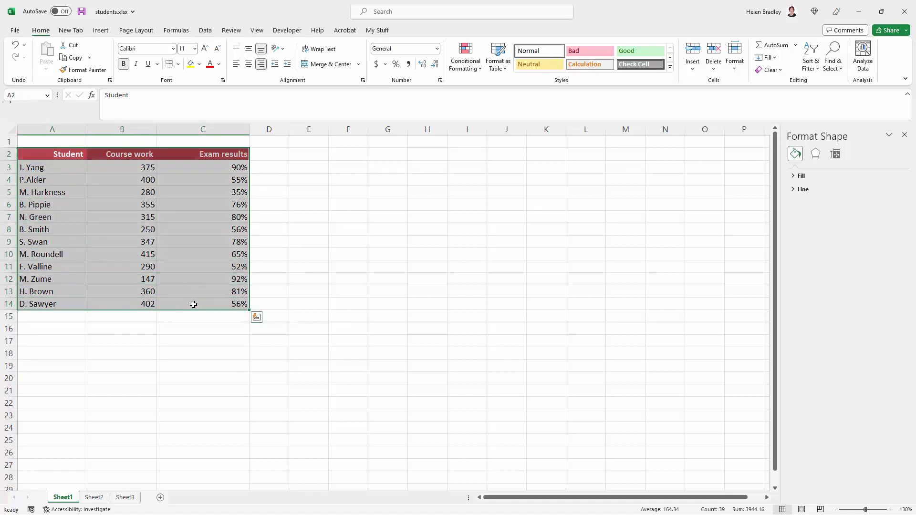
click(100, 30)
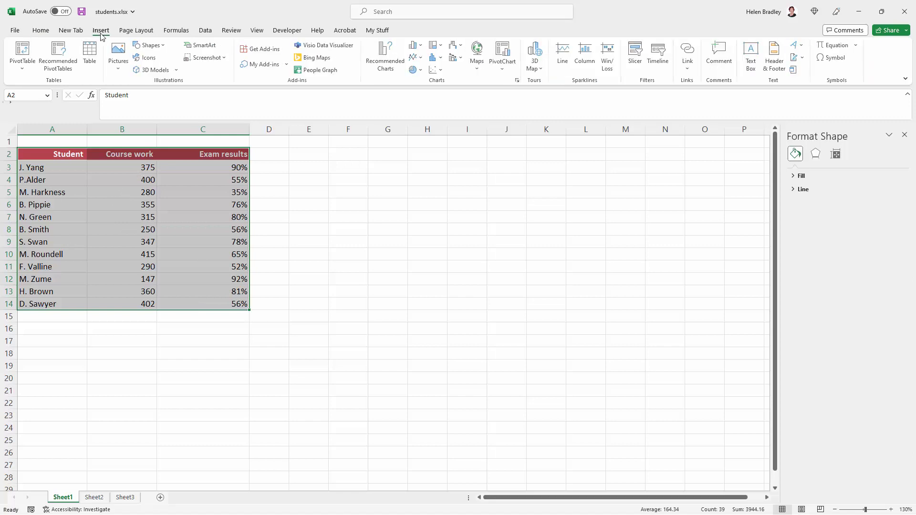
click(415, 45)
click(420, 76)
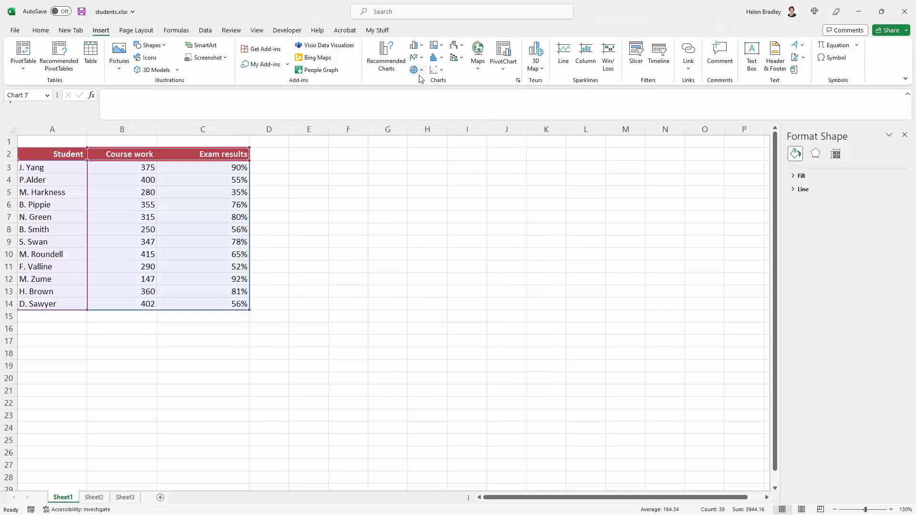
drag(355, 237, 376, 162)
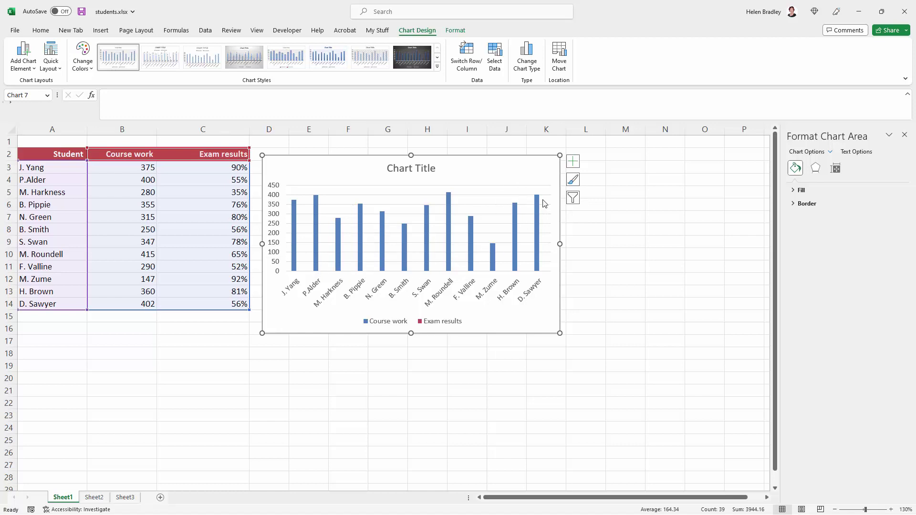
click(216, 340)
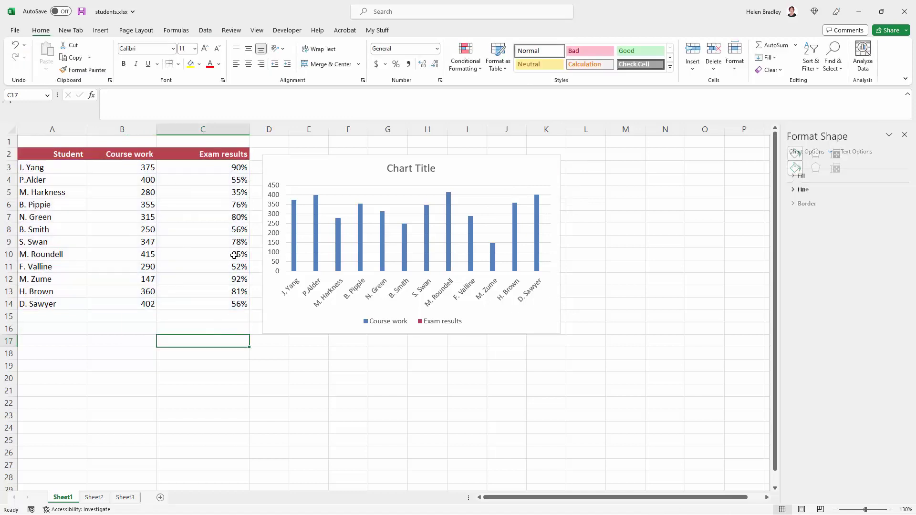
click(294, 228)
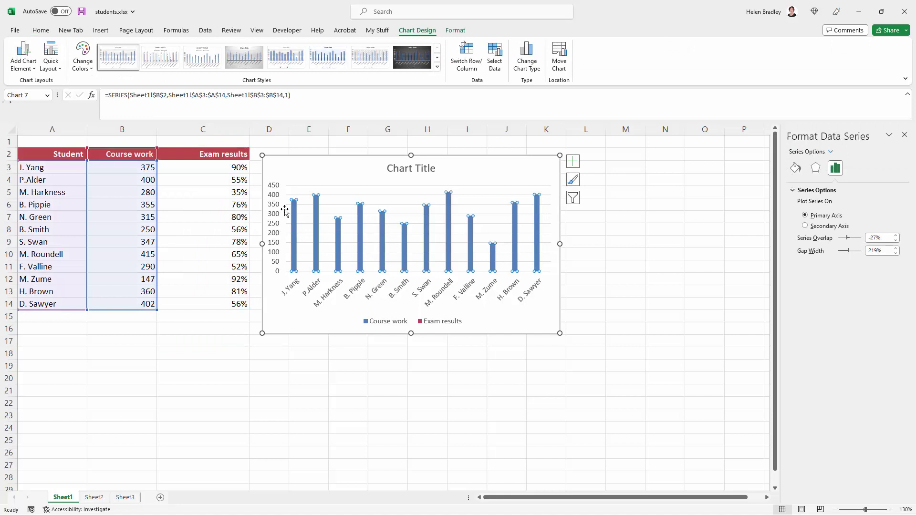
click(130, 167)
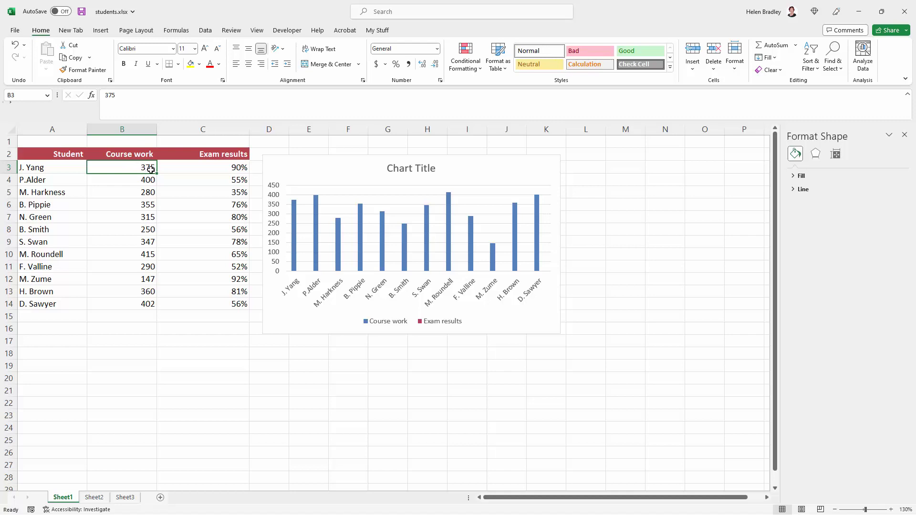
click(197, 164)
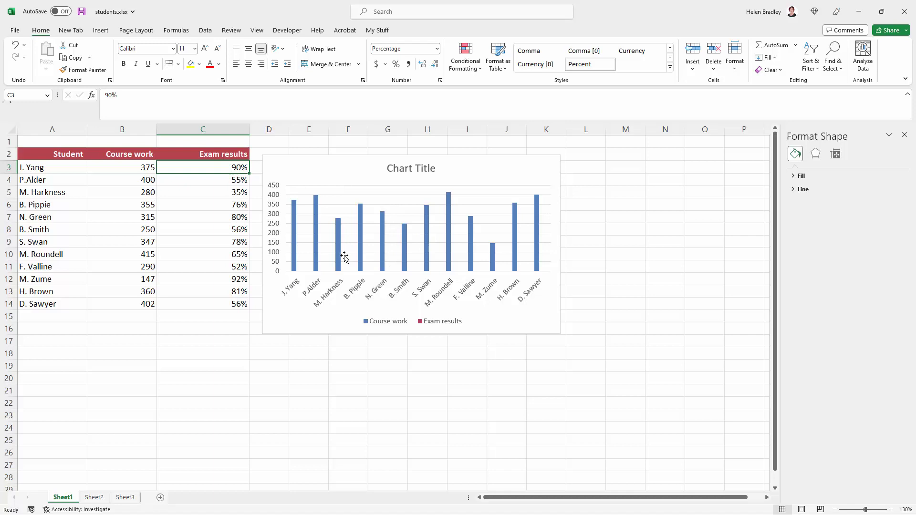
- Select the Exam results series from the Format tab's chart element list
click(320, 175)
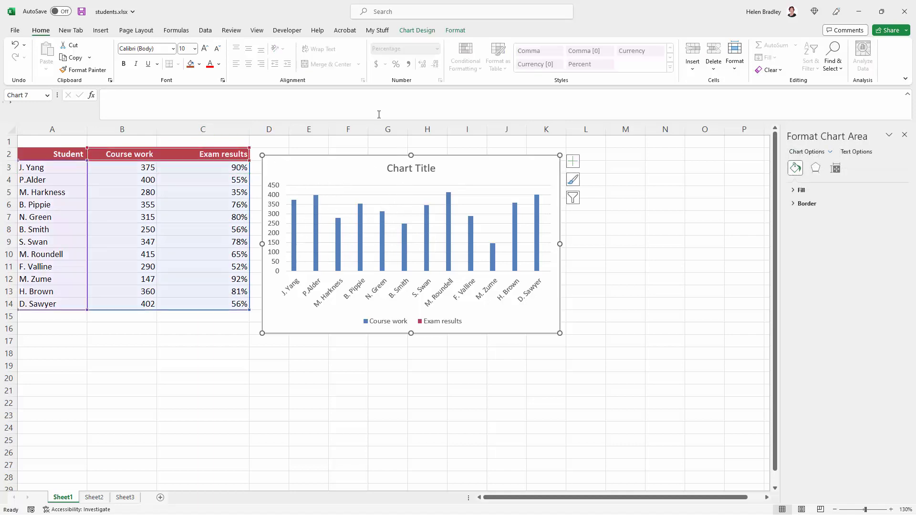
click(455, 30)
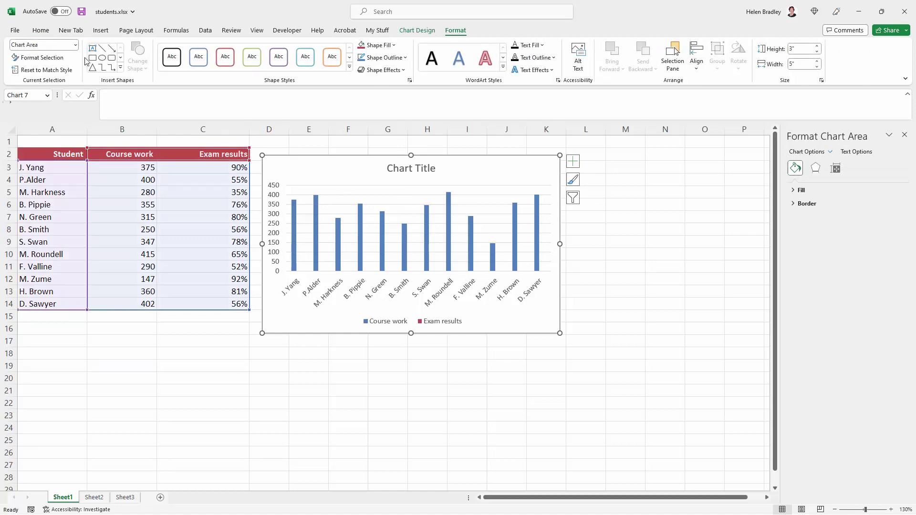
click(66, 45)
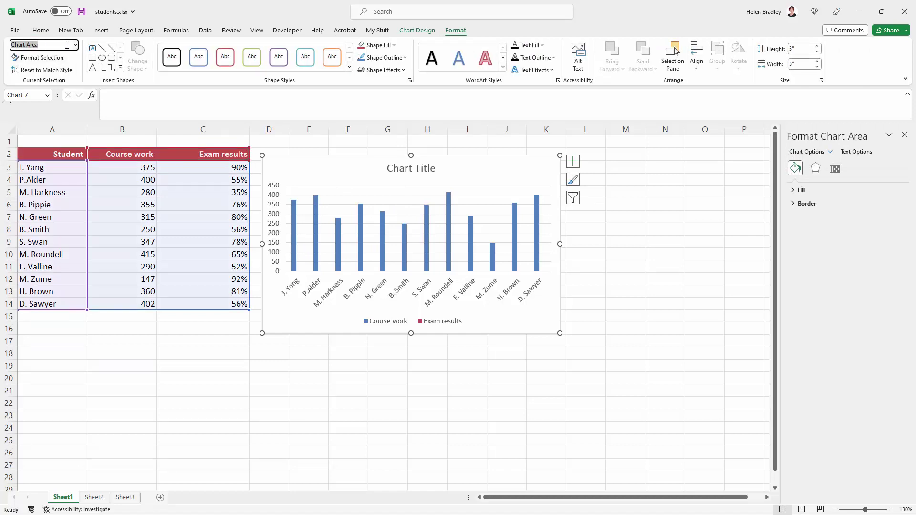
click(76, 46)
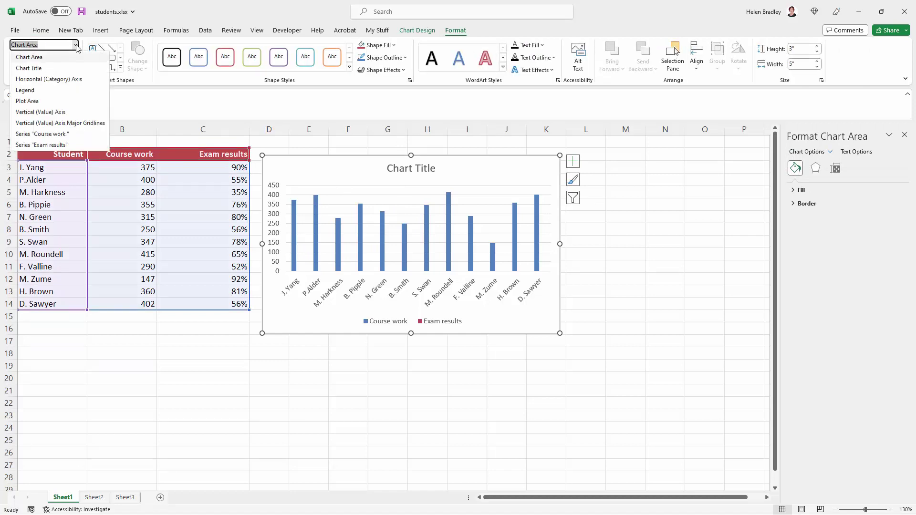
click(37, 145)
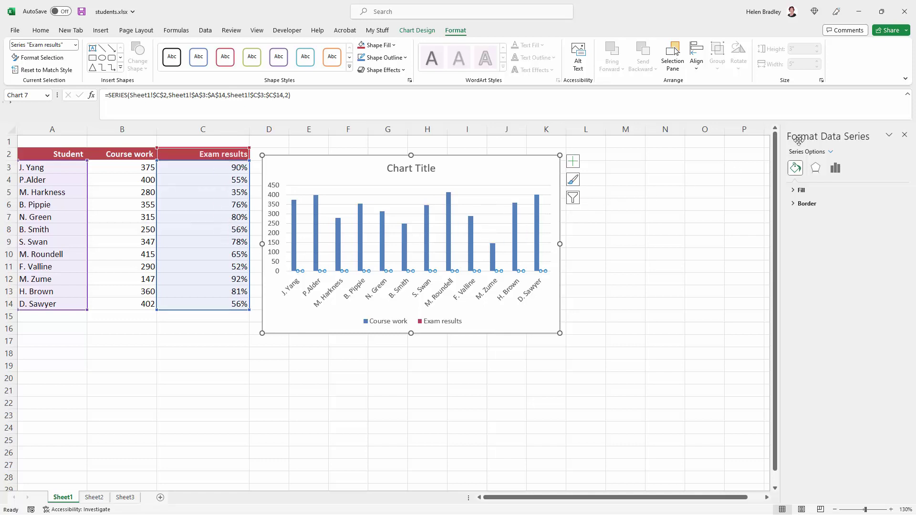
- Plot the Exam results series on the secondary axis
click(835, 170)
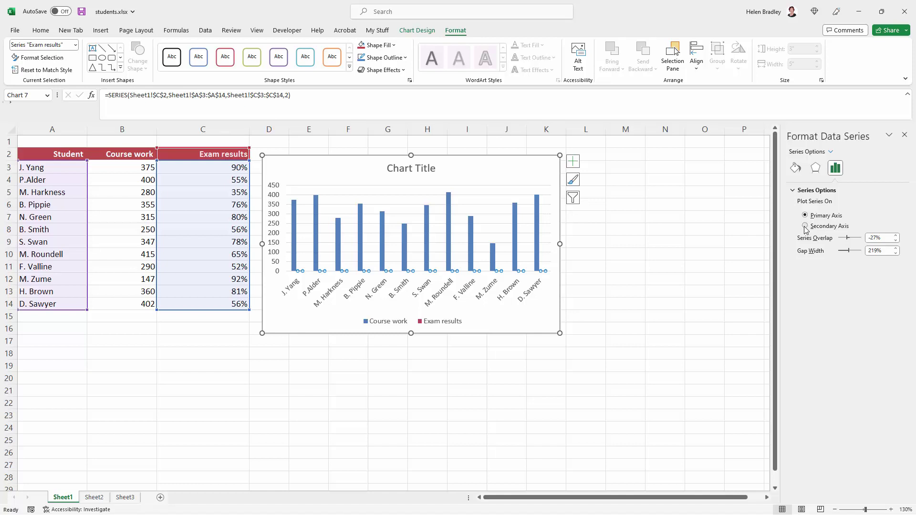
click(805, 227)
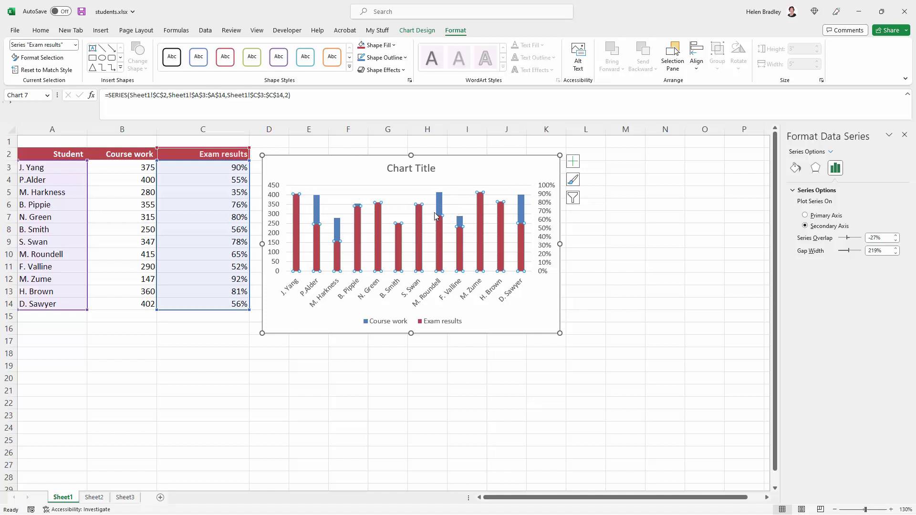
- Make Exam results a stacked line on the secondary axis in a combo chart
mouse_move(439, 216)
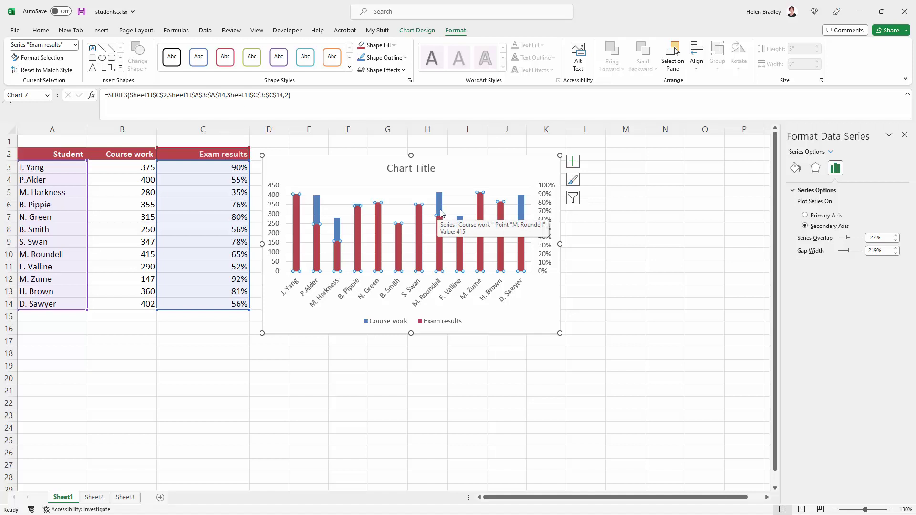
right_click(440, 212)
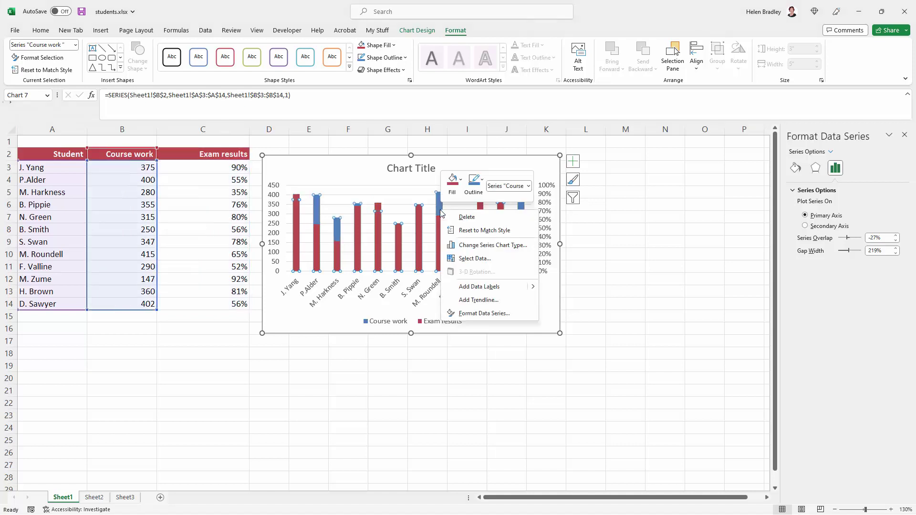
click(476, 247)
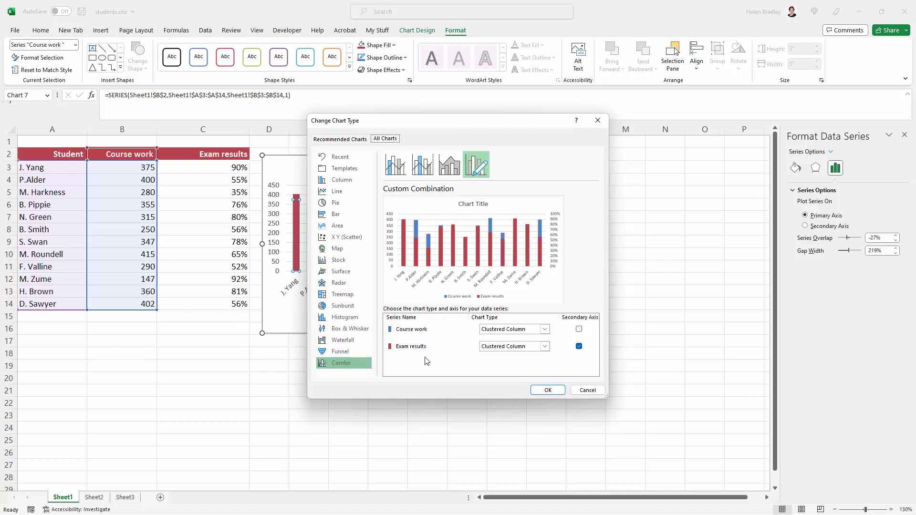
click(545, 347)
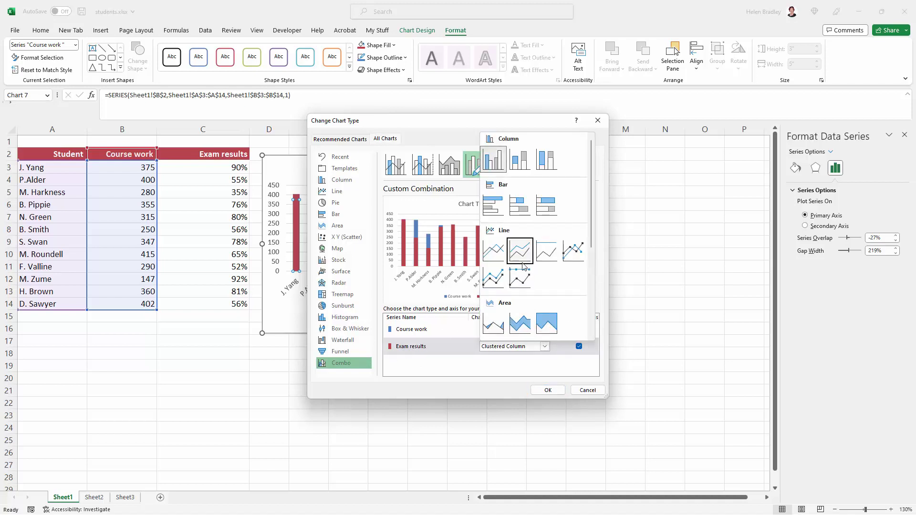
click(569, 252)
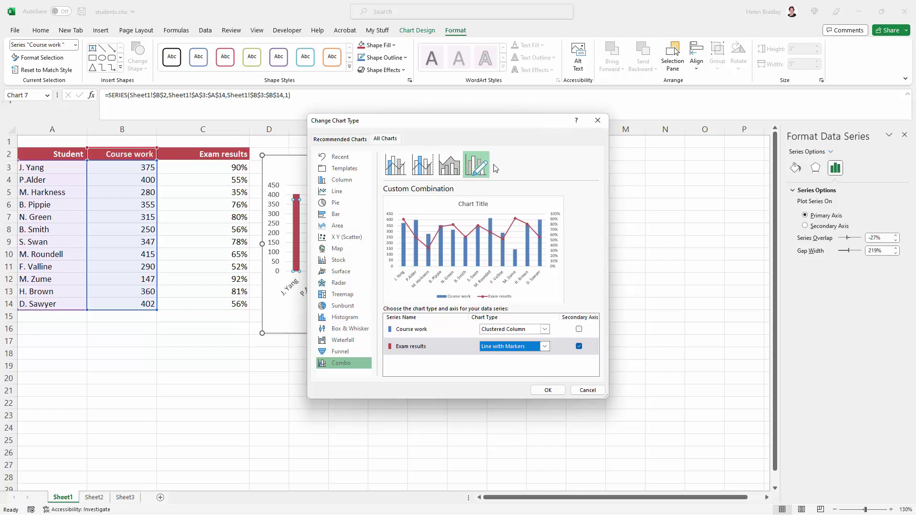
drag(421, 122, 472, 104)
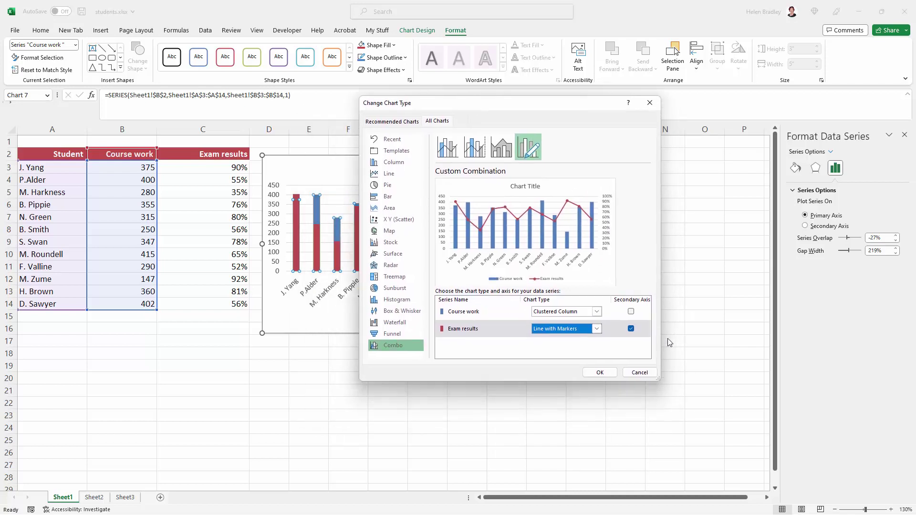
click(598, 329)
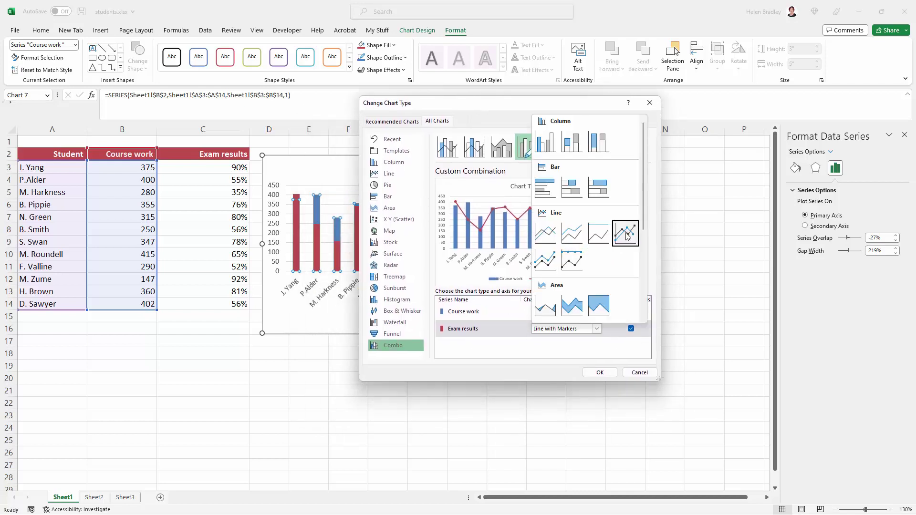
click(573, 234)
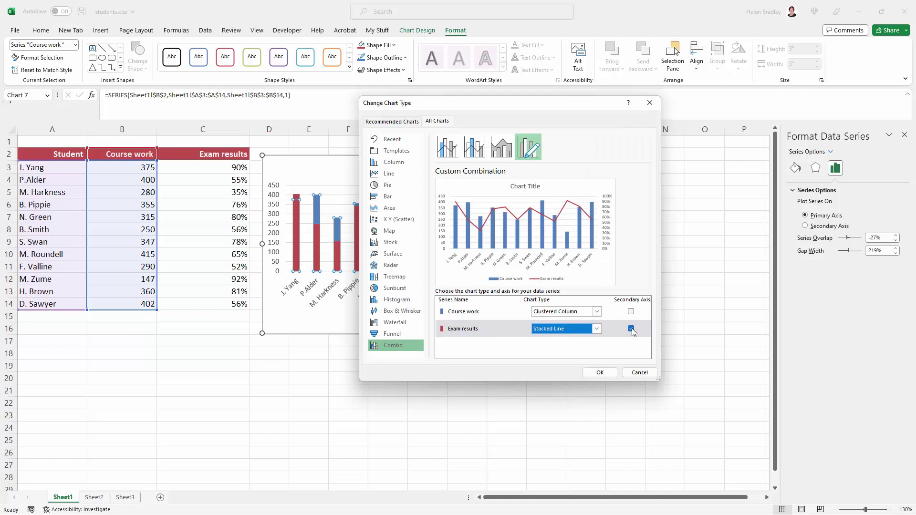
click(599, 372)
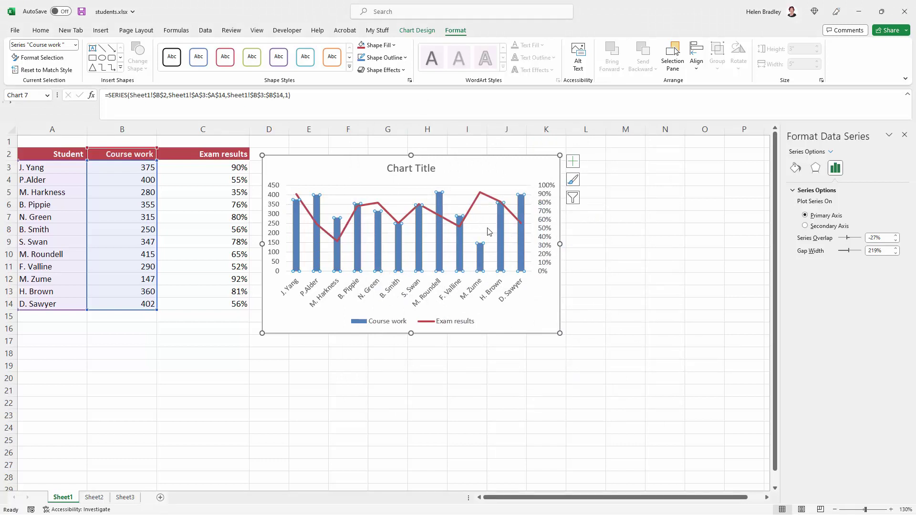
- Deselect the chart, check its data point values, and close the formatting pane
click(515, 372)
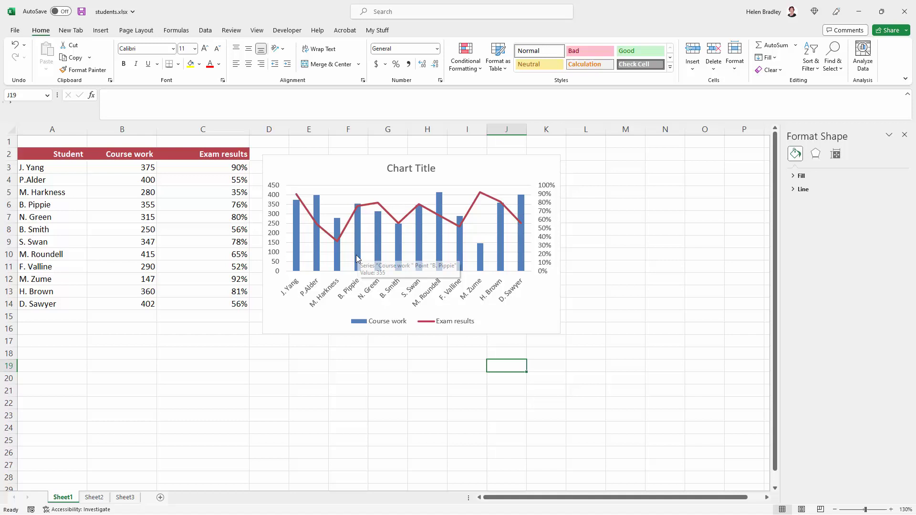
mouse_move(315, 260)
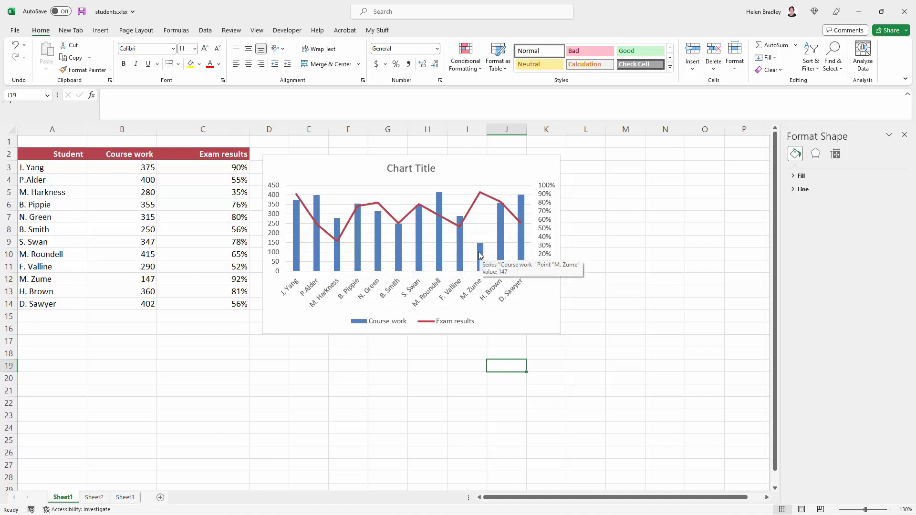
mouse_move(478, 194)
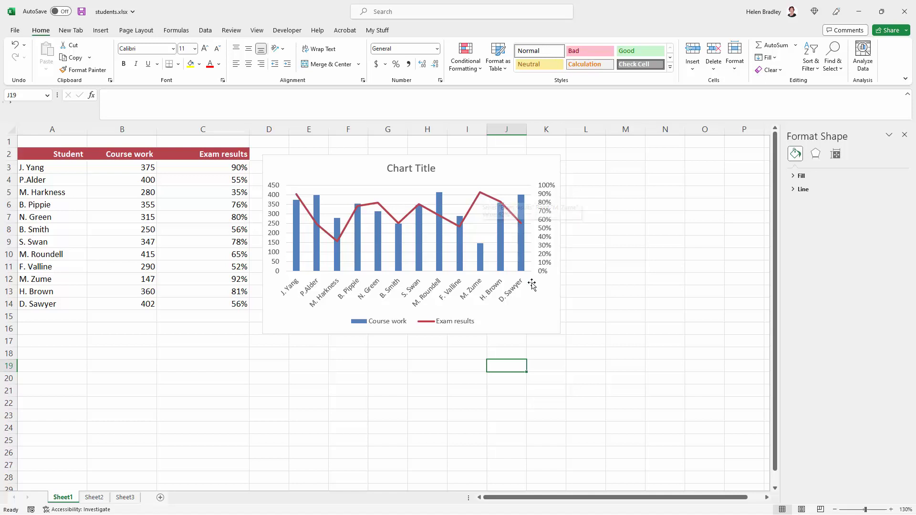
click(416, 349)
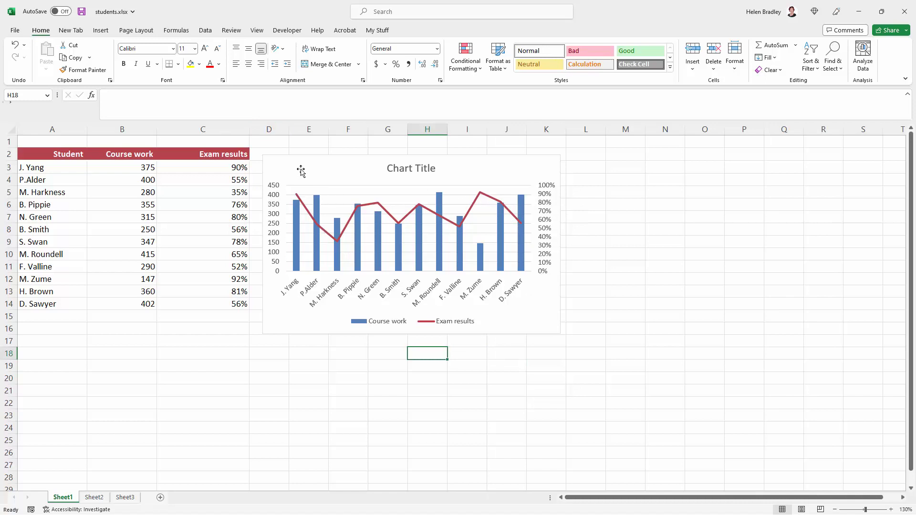
- Move the combo chart further right of the table and deselect it
drag(286, 165, 416, 158)
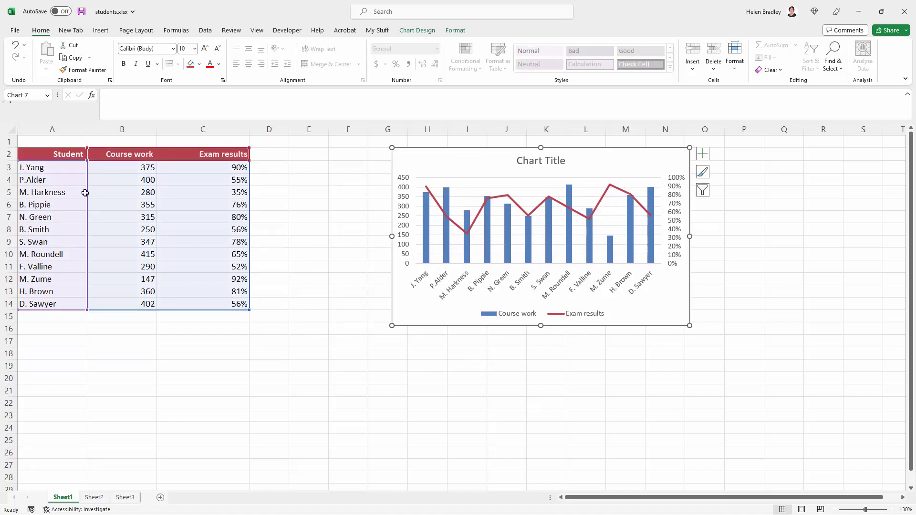
click(51, 154)
click(290, 307)
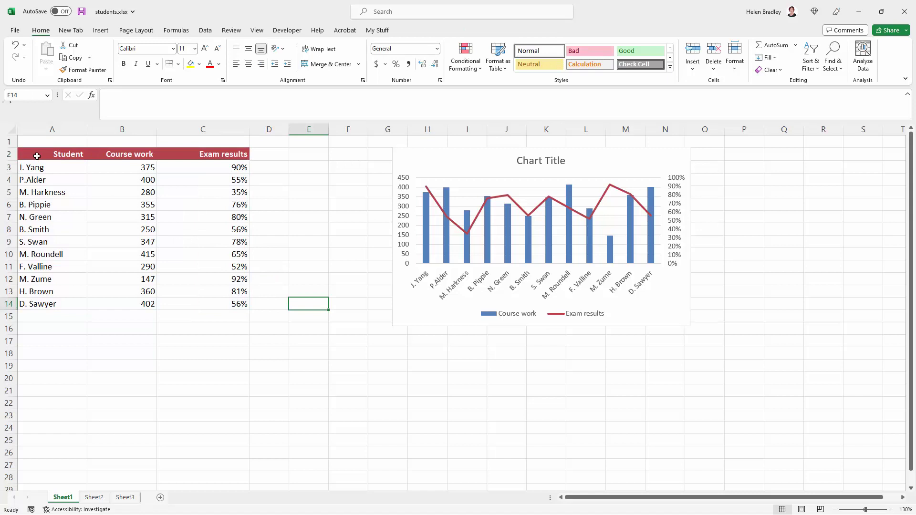
- Select A2:C14 and insert the suggested combo chart from Quick Analysis
drag(43, 154, 186, 308)
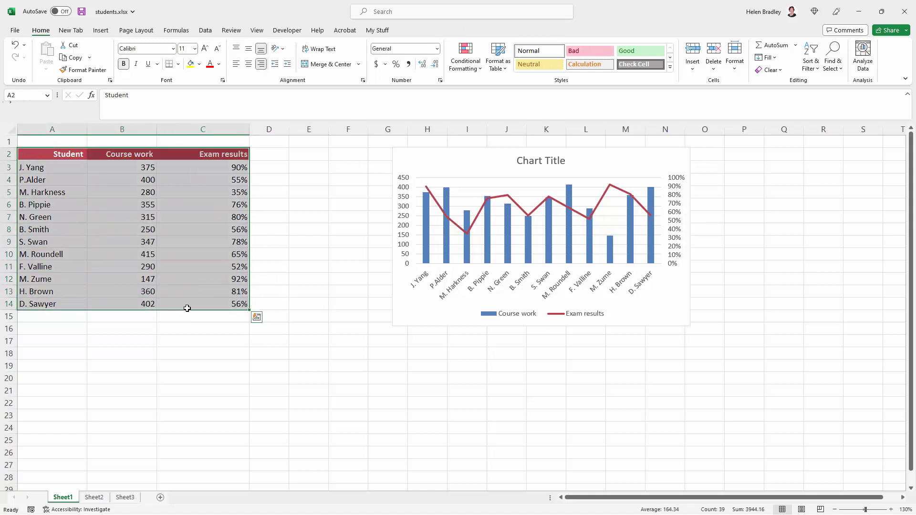
click(256, 317)
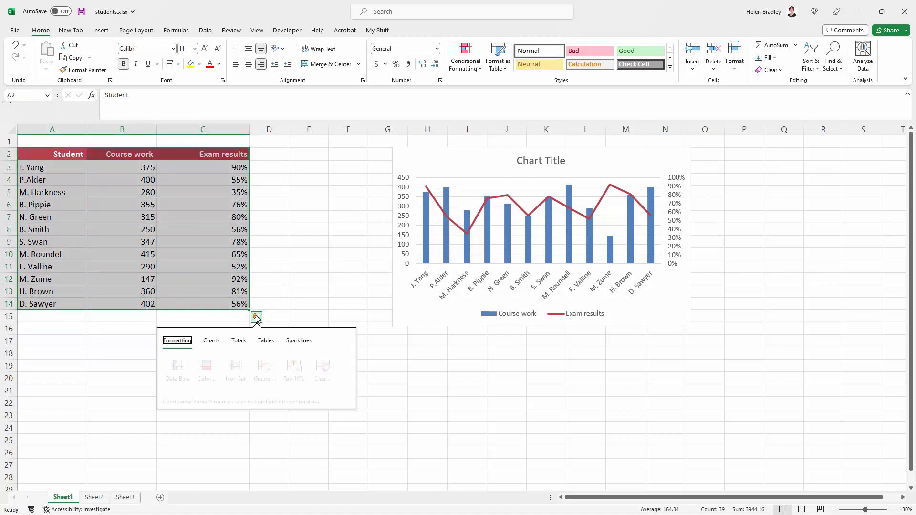
click(210, 342)
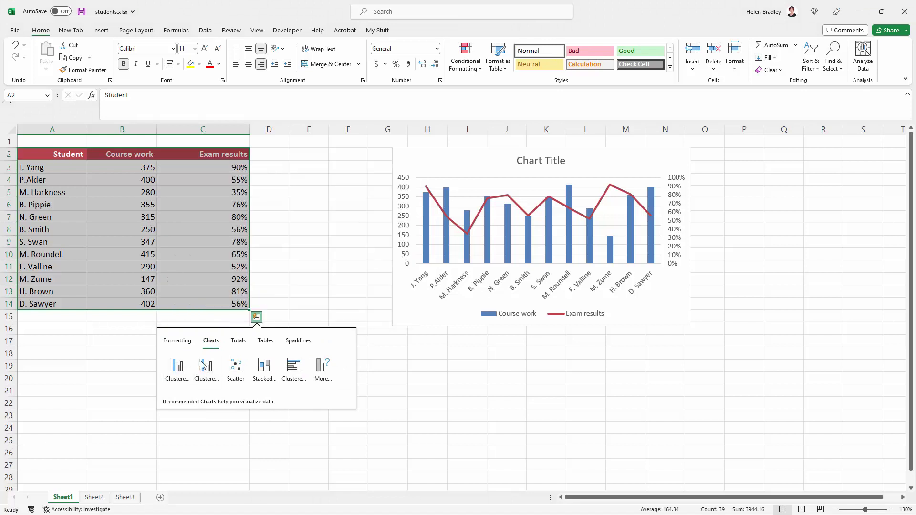
click(176, 368)
- Place the new combo chart below the table and select its Exam results line
drag(333, 234, 114, 269)
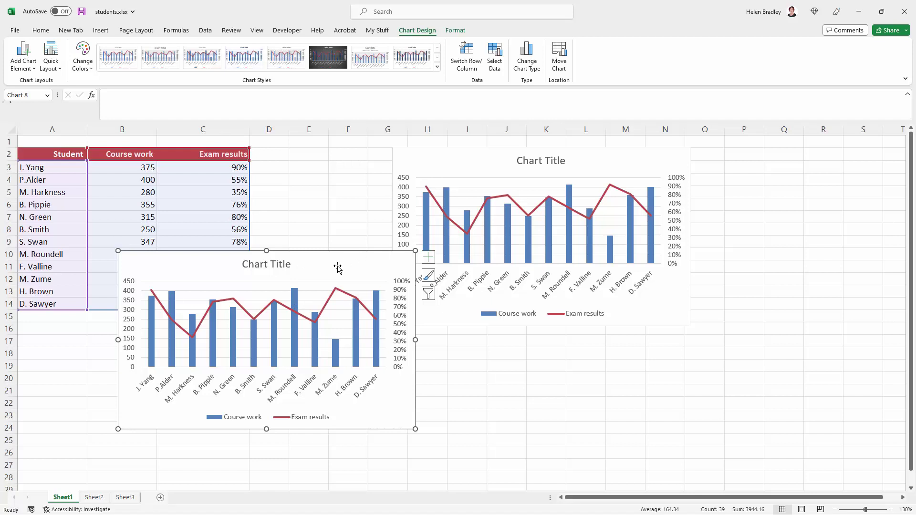
mouse_move(330, 304)
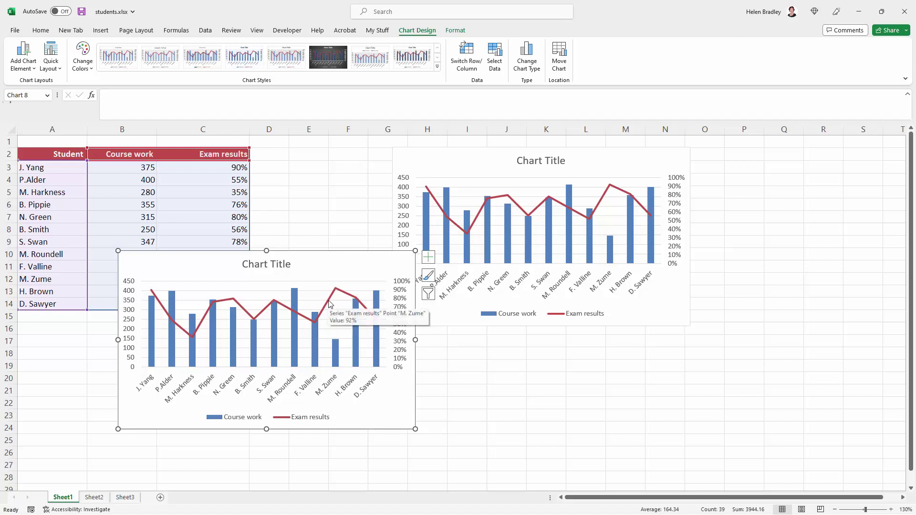
click(329, 304)
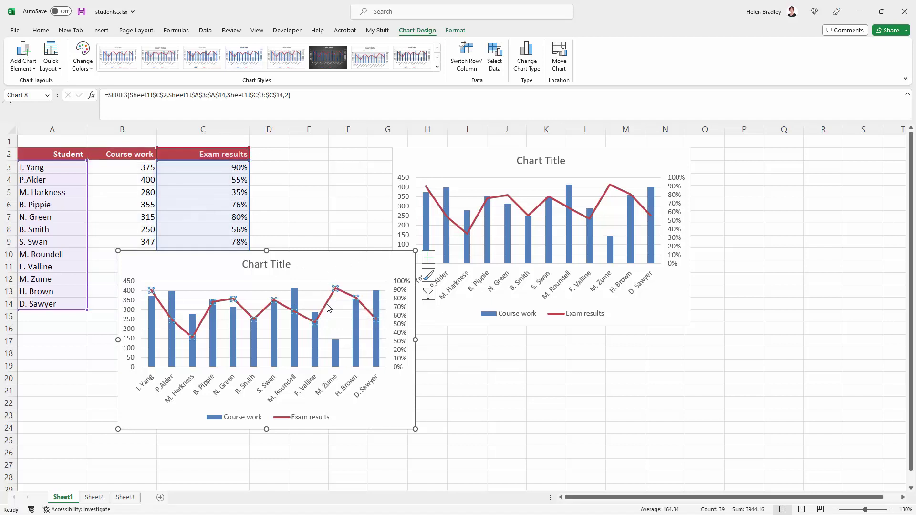
- Change the Exam results series to a line with markers
right_click(332, 287)
key(Escape)
right_click(335, 290)
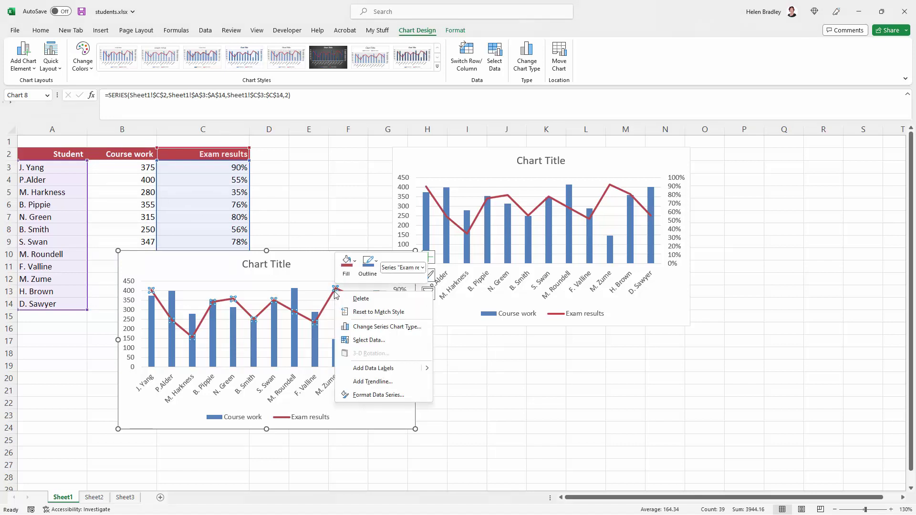
click(354, 327)
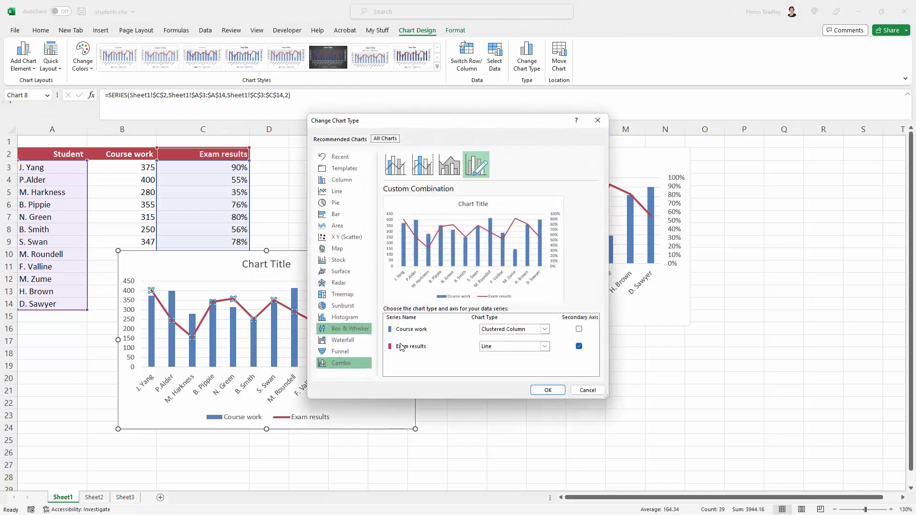
click(544, 346)
click(566, 248)
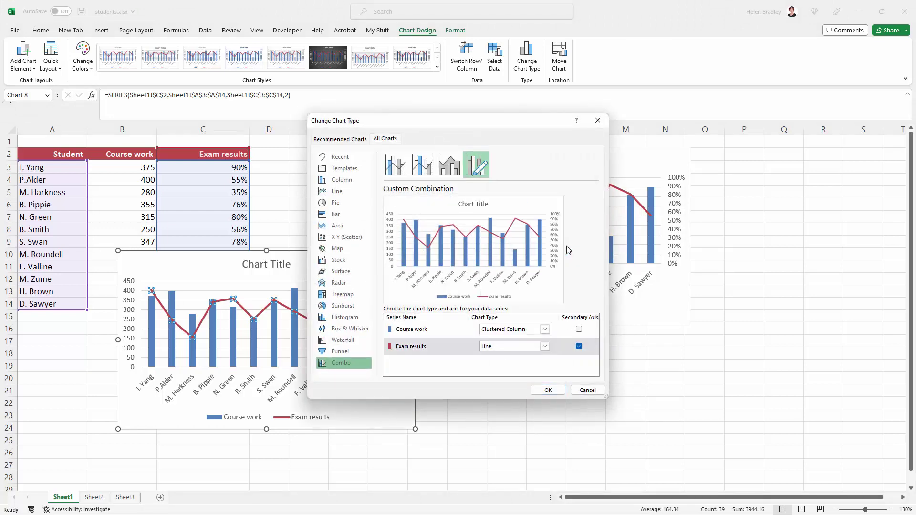
click(546, 390)
click(468, 395)
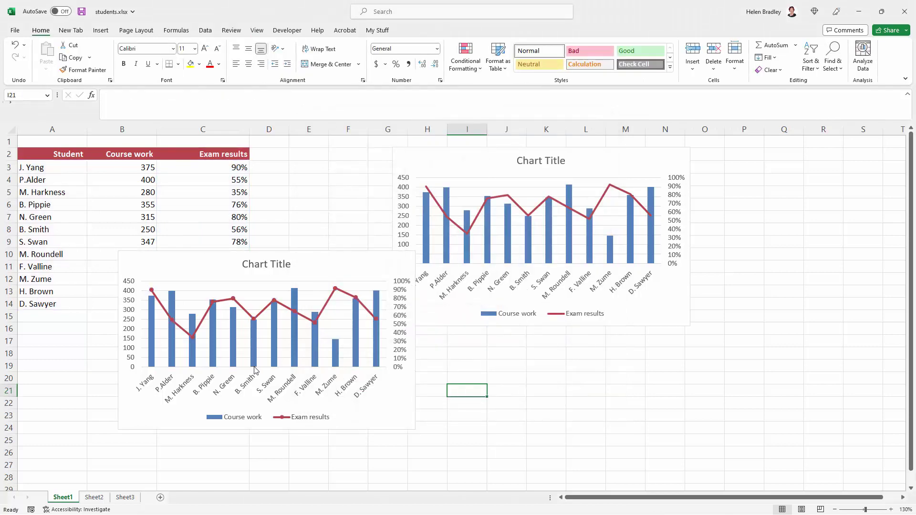